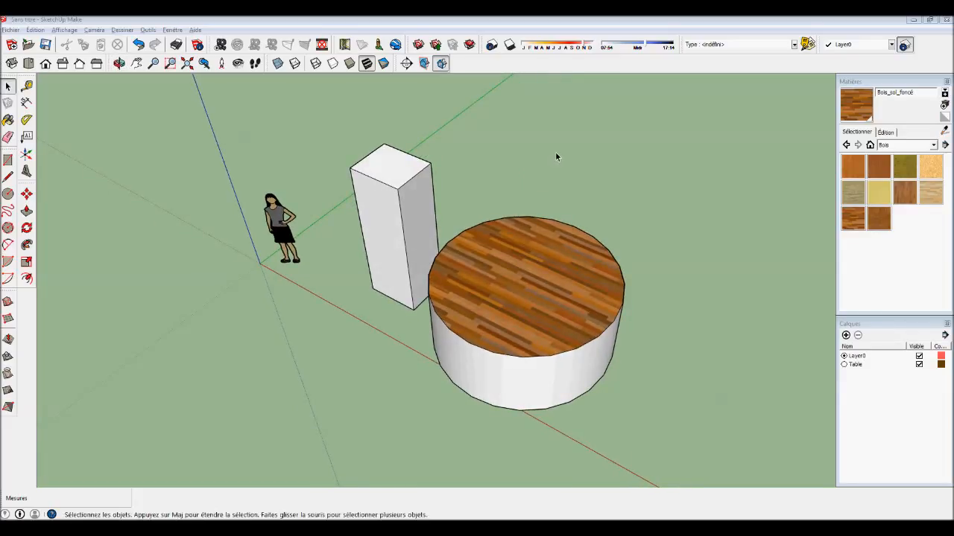
{"action": "right_click", "coordinate": [488, 256]}
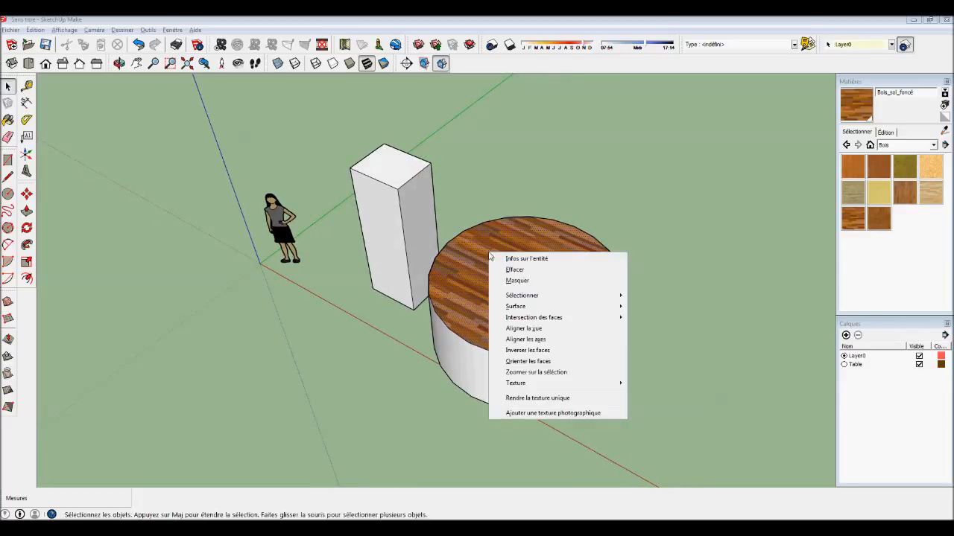
{"action": "left_click", "coordinate": [482, 222]}
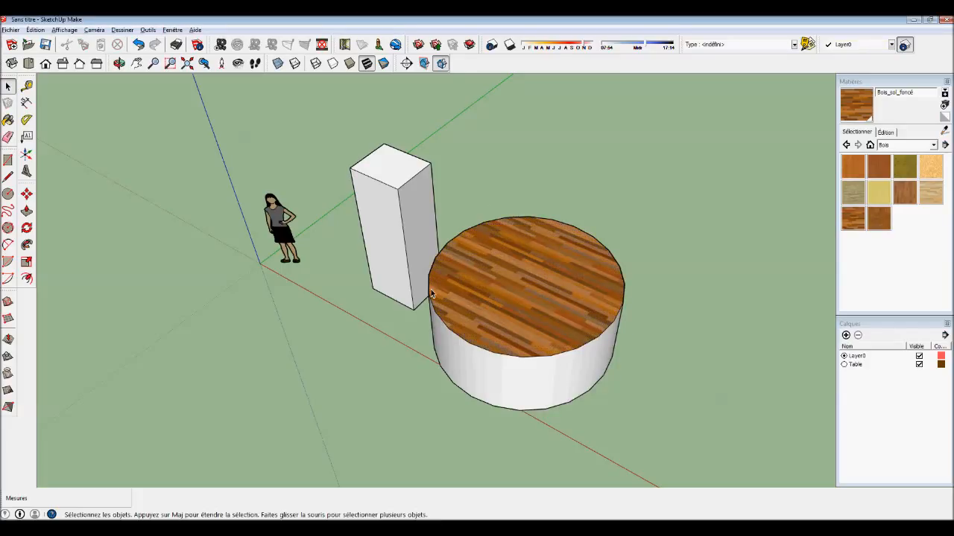
{"action": "right_click", "coordinate": [413, 181]}
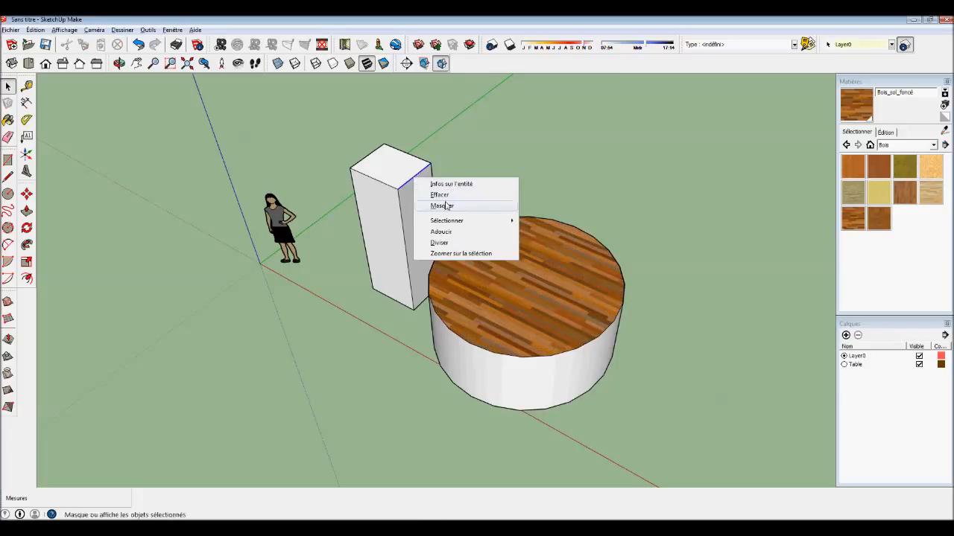
{"action": "left_click", "coordinate": [648, 191]}
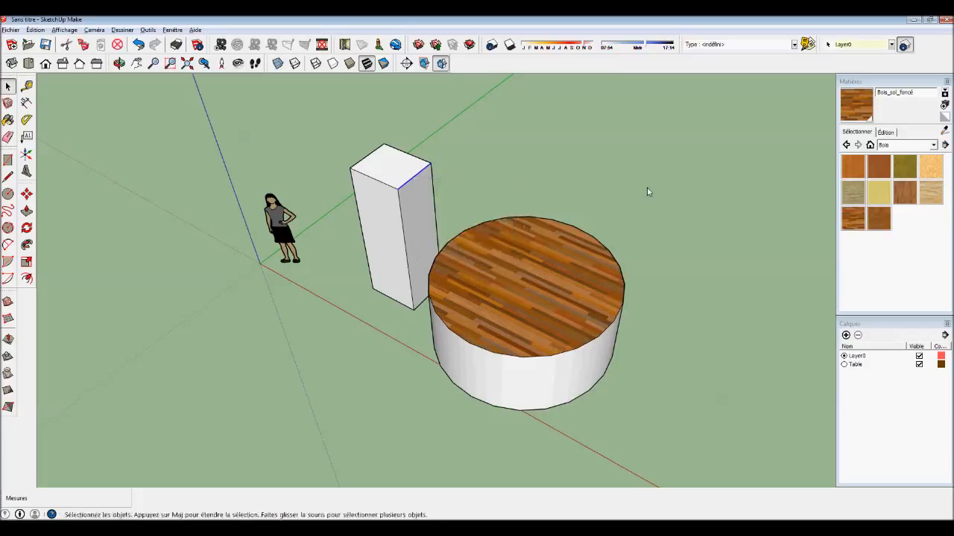
{"action": "right_click", "coordinate": [533, 285]}
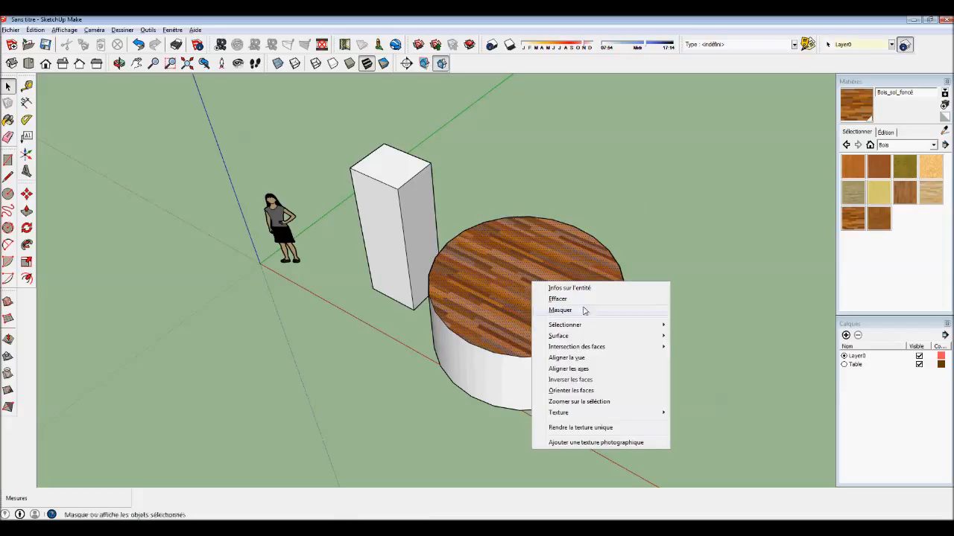
{"action": "left_click", "coordinate": [695, 235]}
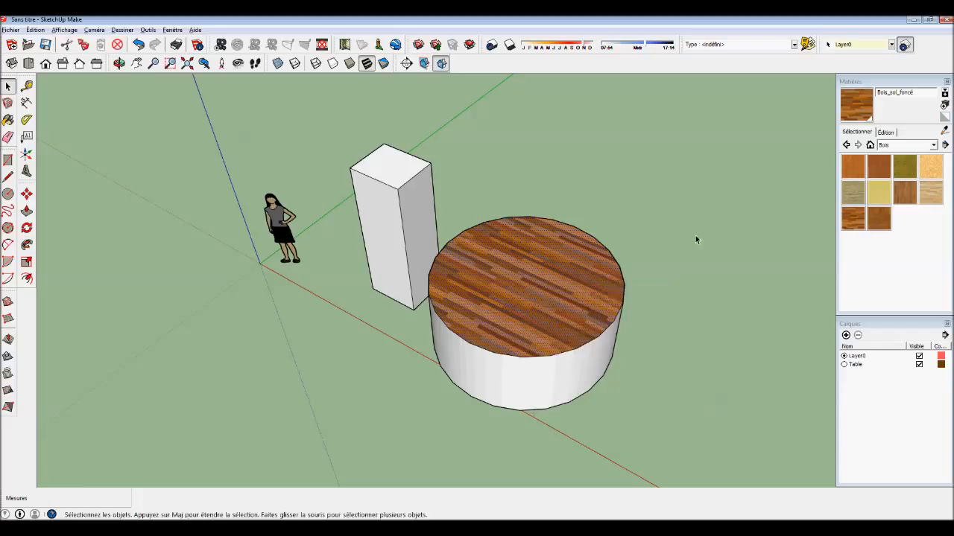
Inspect the entity information of the box's front-right top edge, including its available layers, and close it
{"action": "right_click", "coordinate": [413, 181]}
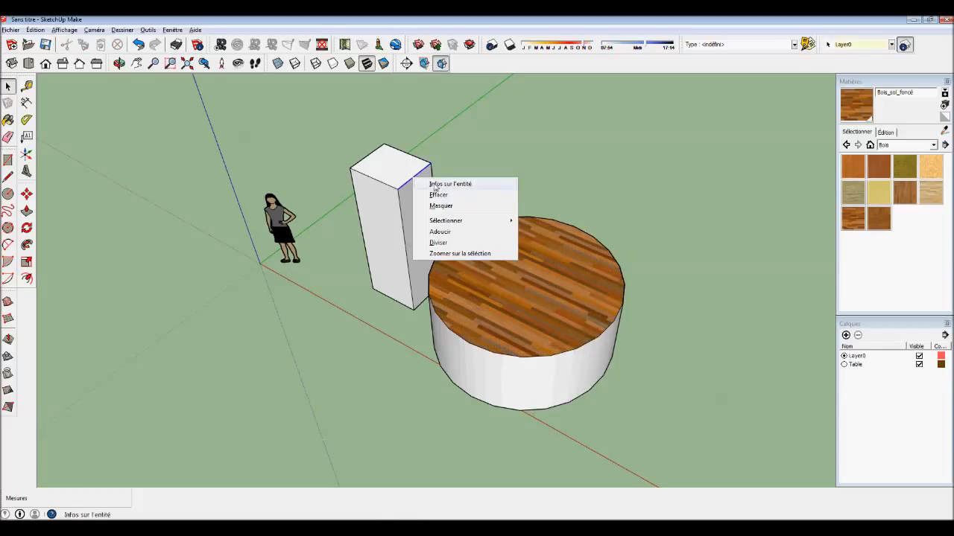
{"action": "left_click", "coordinate": [438, 184]}
{"action": "left_click", "coordinate": [264, 188]}
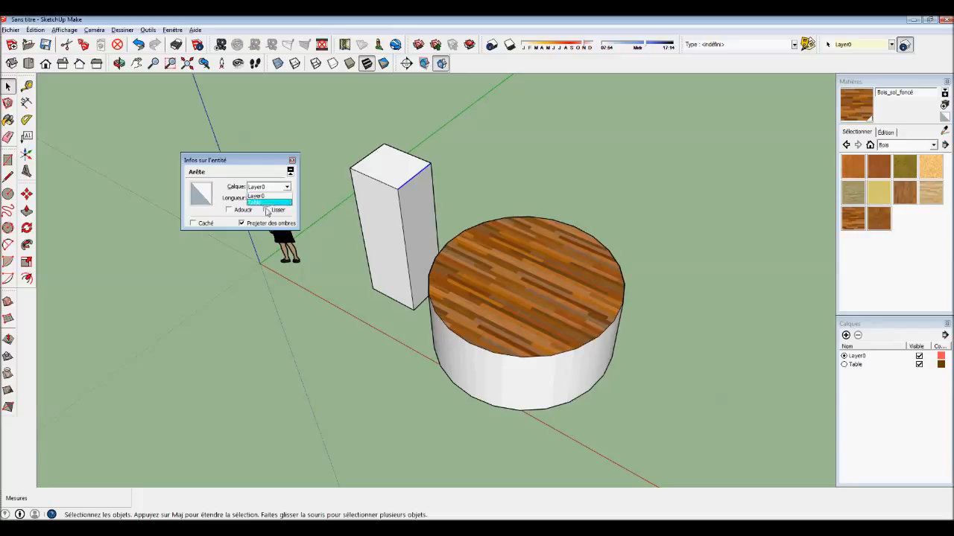
{"action": "left_click", "coordinate": [274, 193]}
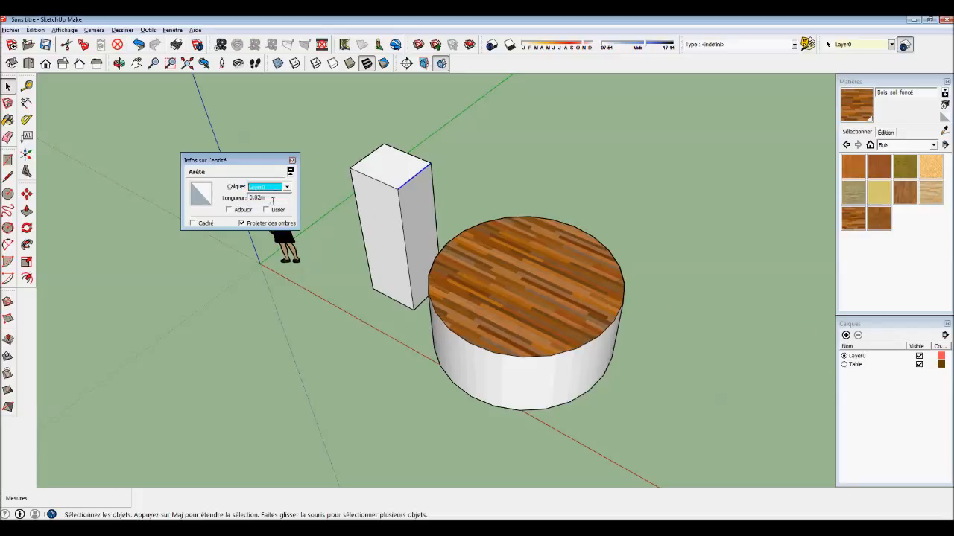
{"action": "left_click", "coordinate": [292, 160]}
{"action": "left_click", "coordinate": [501, 164]}
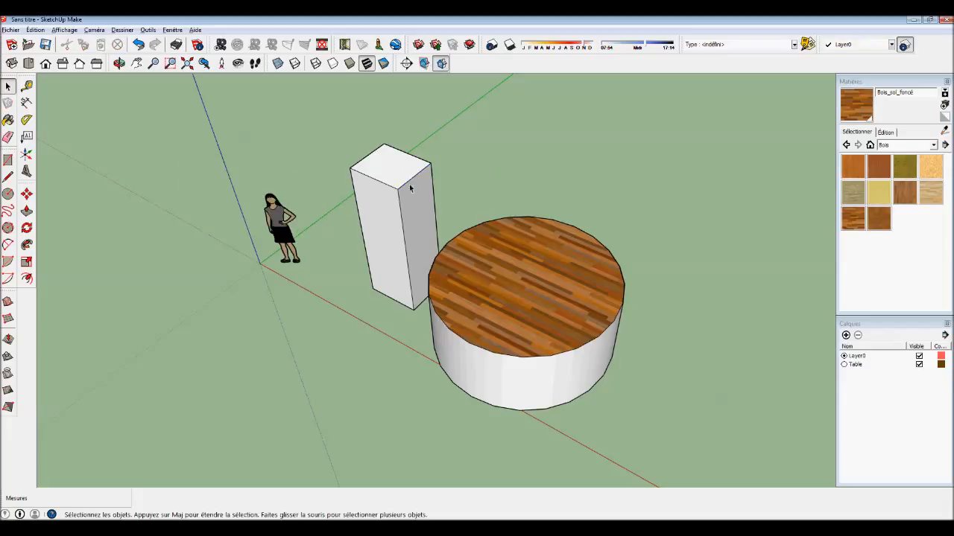
View the entity information of the box's top face, close it and clear the selection
{"action": "right_click", "coordinate": [380, 173]}
{"action": "left_click", "coordinate": [406, 174]}
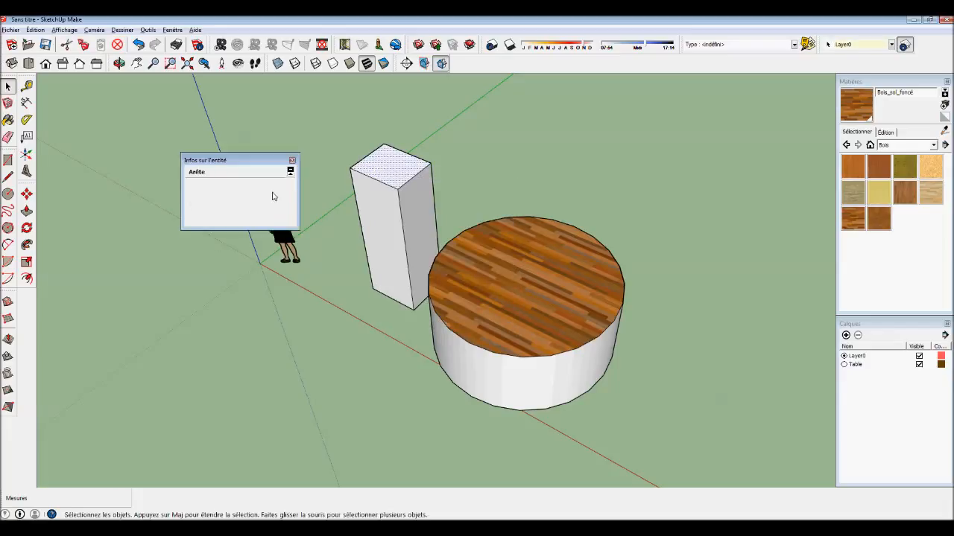
{"action": "left_click", "coordinate": [292, 160]}
{"action": "left_click", "coordinate": [335, 164]}
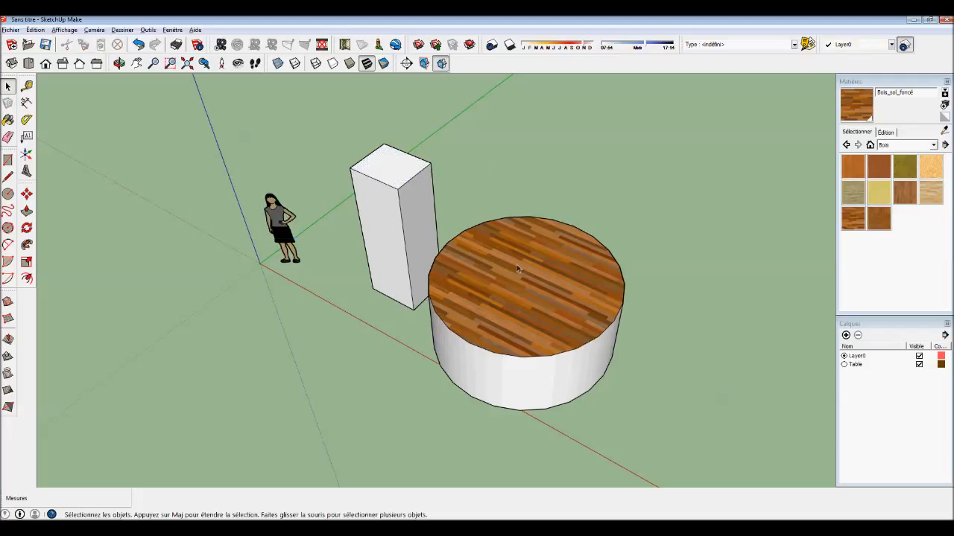
View the entity information of the cylinder's wood-textured top face, close it and clear the selection
{"action": "right_click", "coordinate": [523, 277]}
{"action": "left_click", "coordinate": [538, 281]}
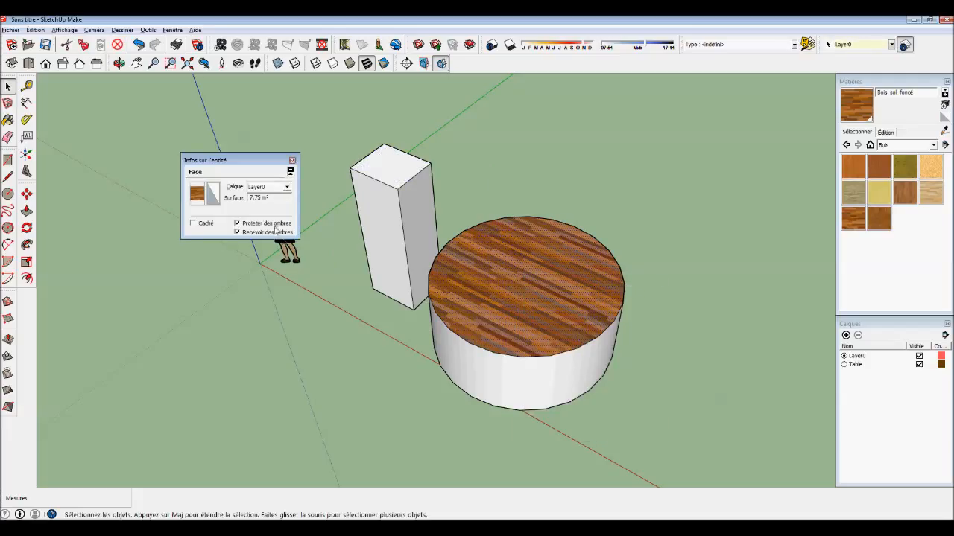
{"action": "left_click", "coordinate": [293, 160]}
{"action": "left_click", "coordinate": [538, 161]}
Examine the radius, segments and length of the cylinder's top circle in its entity information, and deselect the circle
{"action": "right_click", "coordinate": [497, 224]}
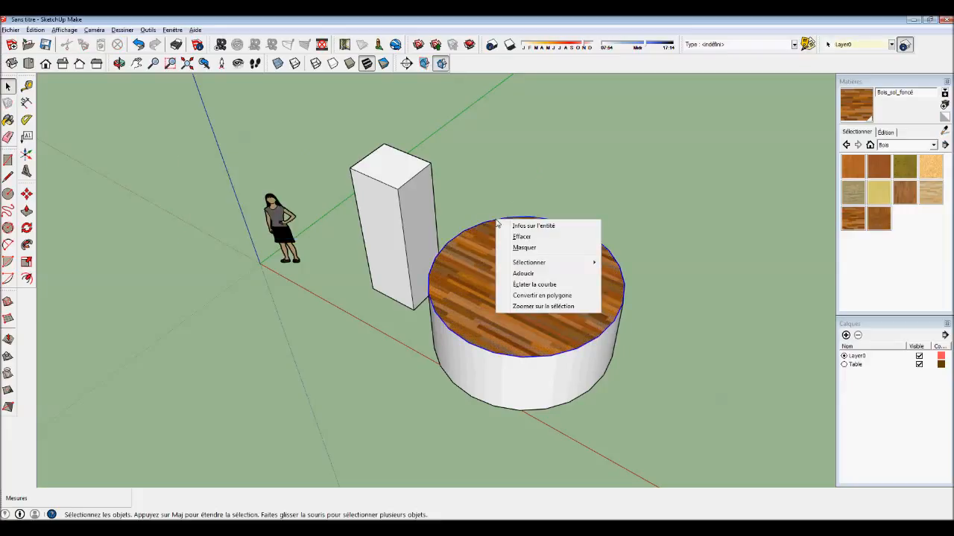
{"action": "left_click", "coordinate": [525, 226]}
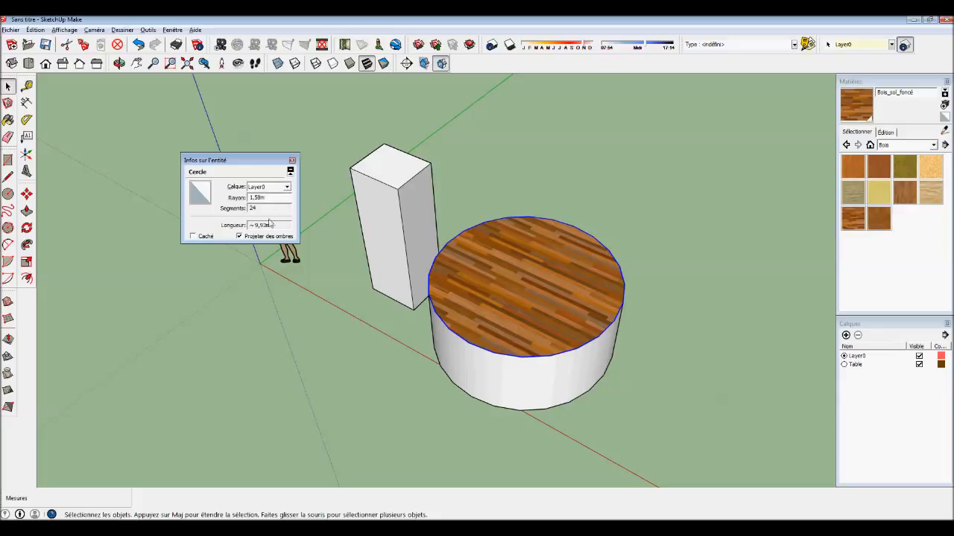
{"action": "left_click", "coordinate": [292, 160]}
{"action": "scroll", "coordinate": [440, 342], "scroll_direction": "up", "scroll_amount": 3}
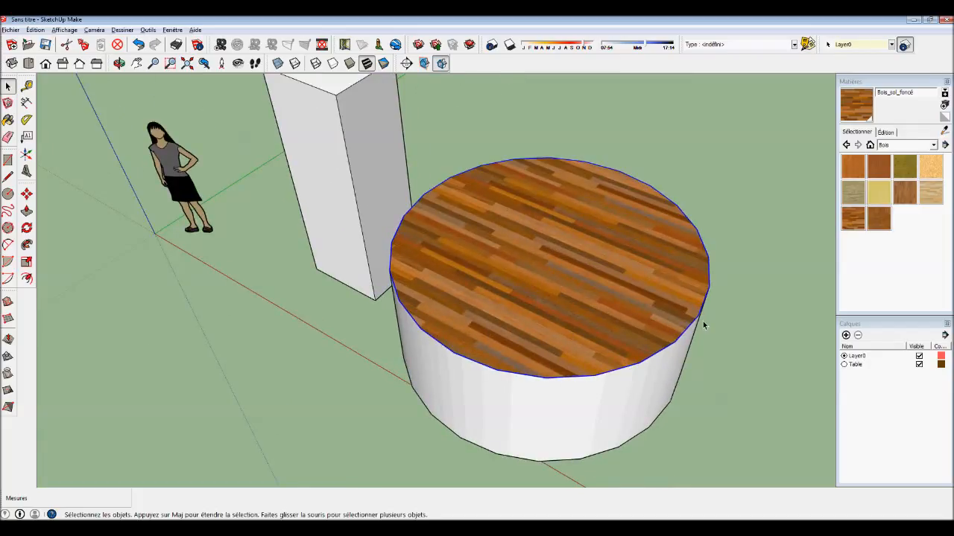
{"action": "scroll", "coordinate": [743, 247], "scroll_direction": "down", "scroll_amount": 1}
{"action": "left_click", "coordinate": [749, 246]}
Erase the cylinder's wood-textured top face and undo the deletion
{"action": "scroll", "coordinate": [247, 302], "scroll_direction": "down", "scroll_amount": 3}
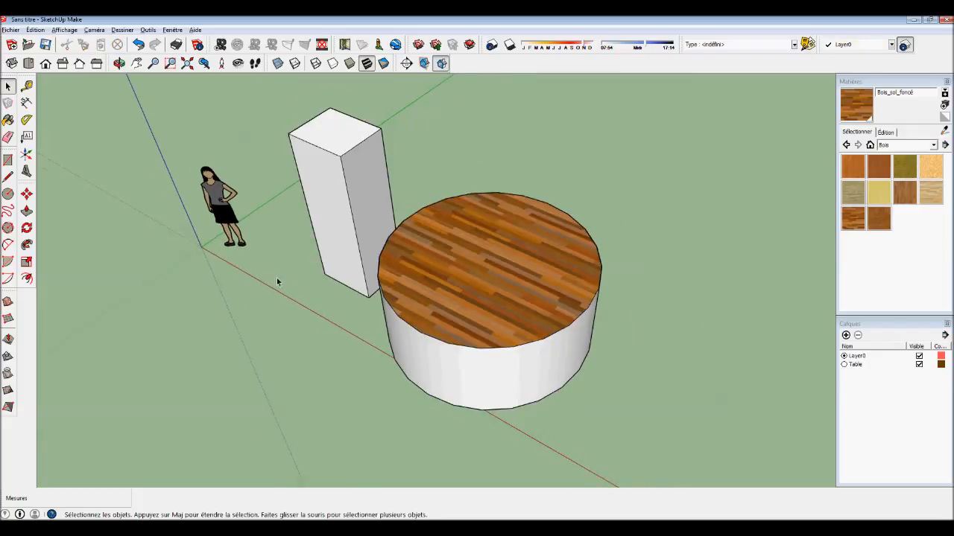
{"action": "scroll", "coordinate": [435, 107], "scroll_direction": "up", "scroll_amount": 1}
{"action": "scroll", "coordinate": [436, 109], "scroll_direction": "up", "scroll_amount": 1}
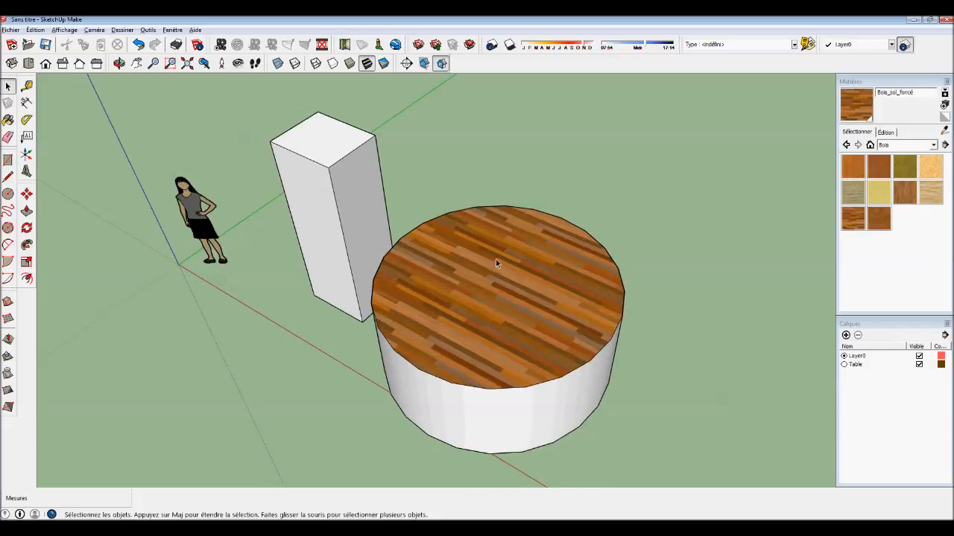
{"action": "right_click", "coordinate": [454, 290]}
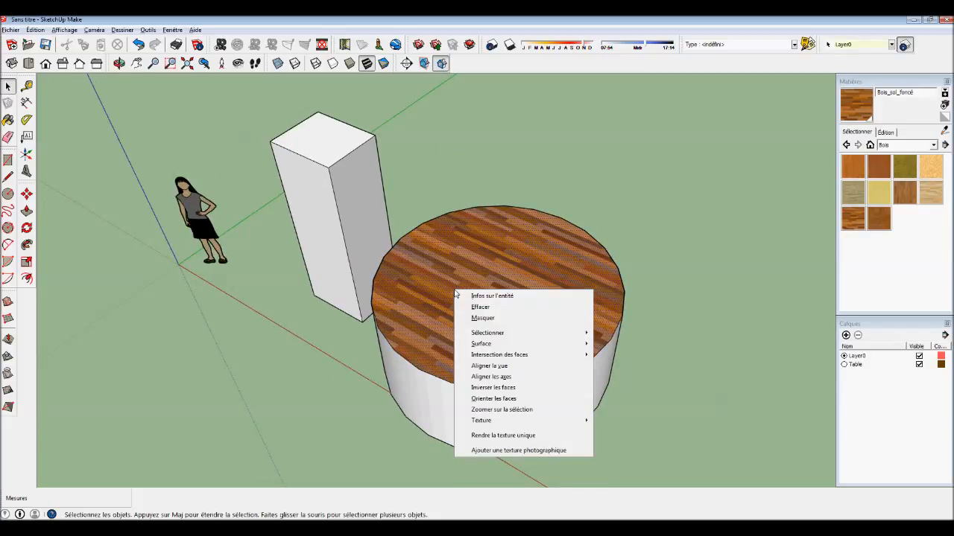
{"action": "left_click", "coordinate": [505, 308]}
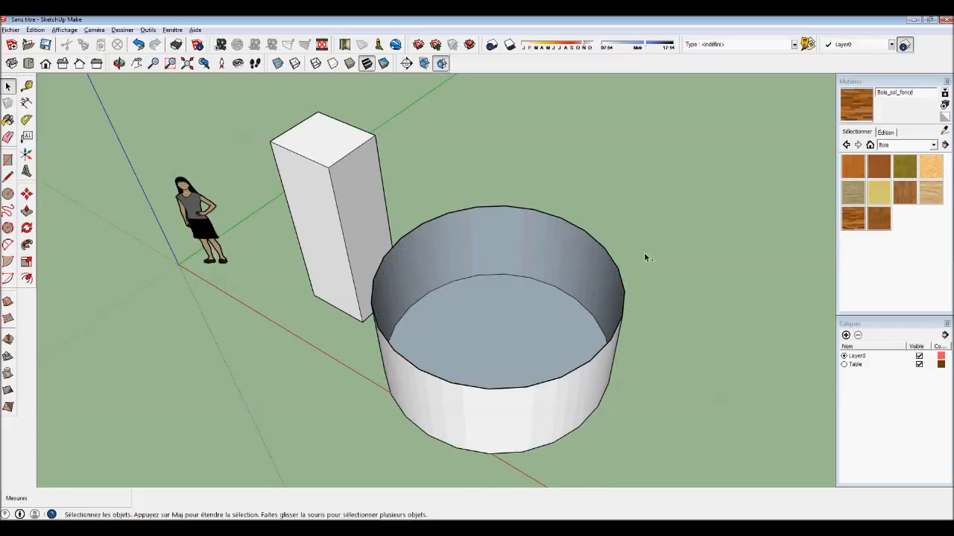
{"action": "key", "text": "ctrl+z"}
Hide the cylinder's wood-textured top face and reveal it again
{"action": "right_click", "coordinate": [502, 303]}
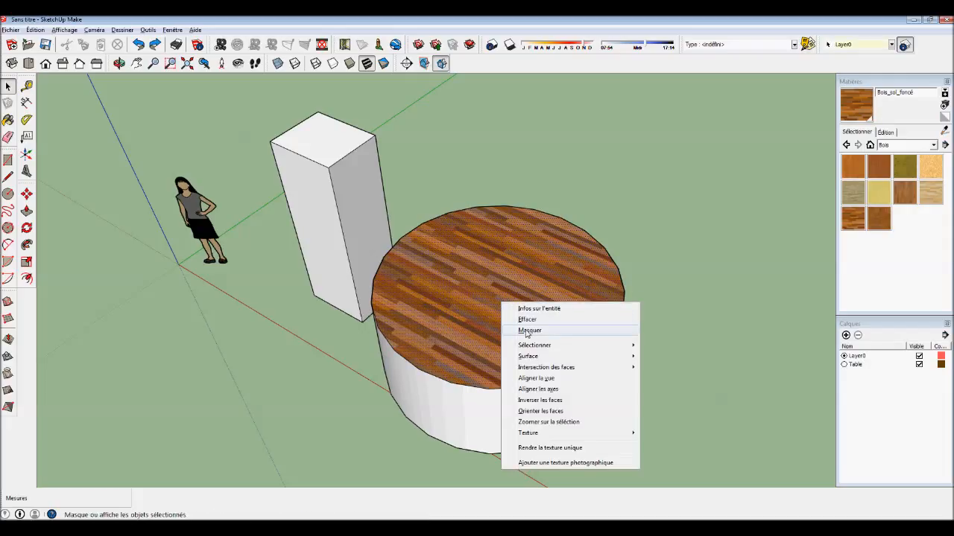
{"action": "left_click", "coordinate": [526, 331]}
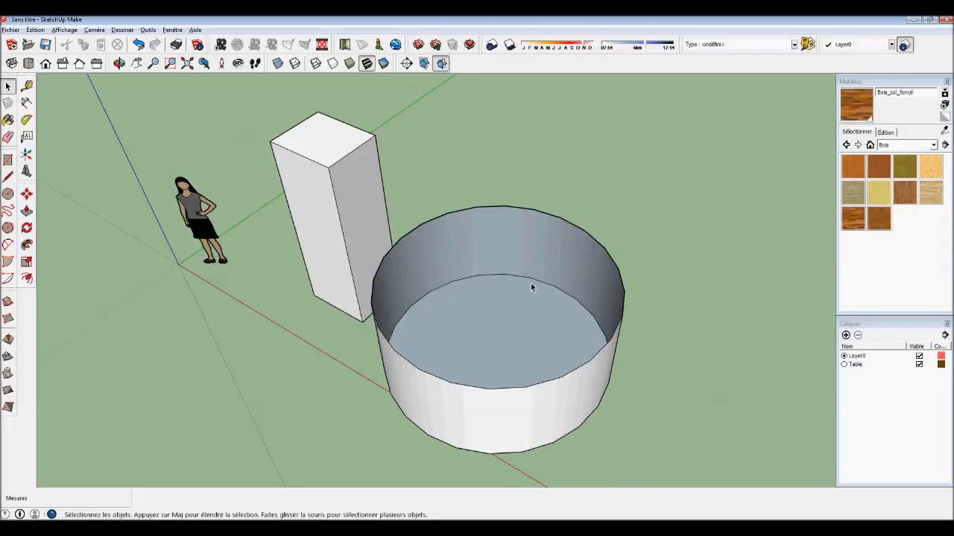
{"action": "left_click", "coordinate": [35, 30]}
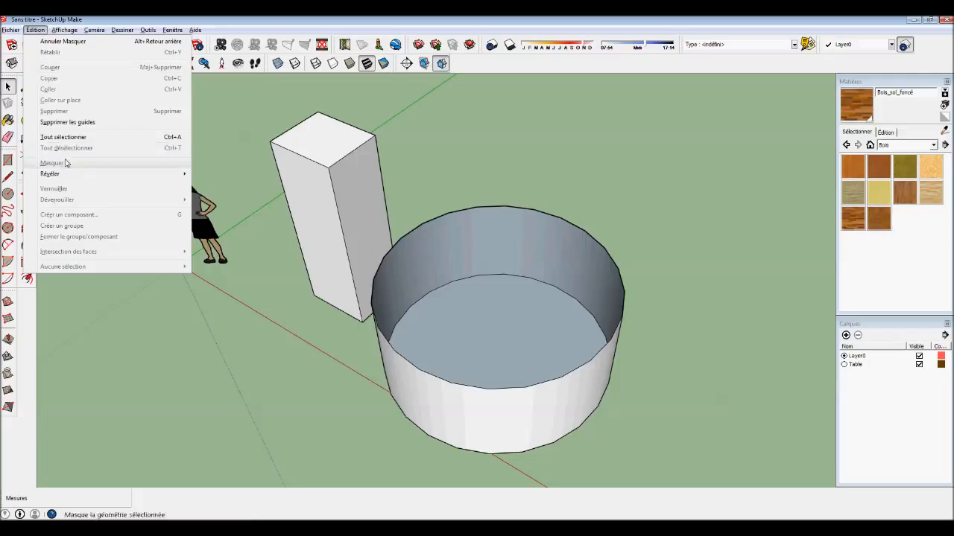
{"action": "mouse_move", "coordinate": [70, 173]}
{"action": "left_click", "coordinate": [215, 196]}
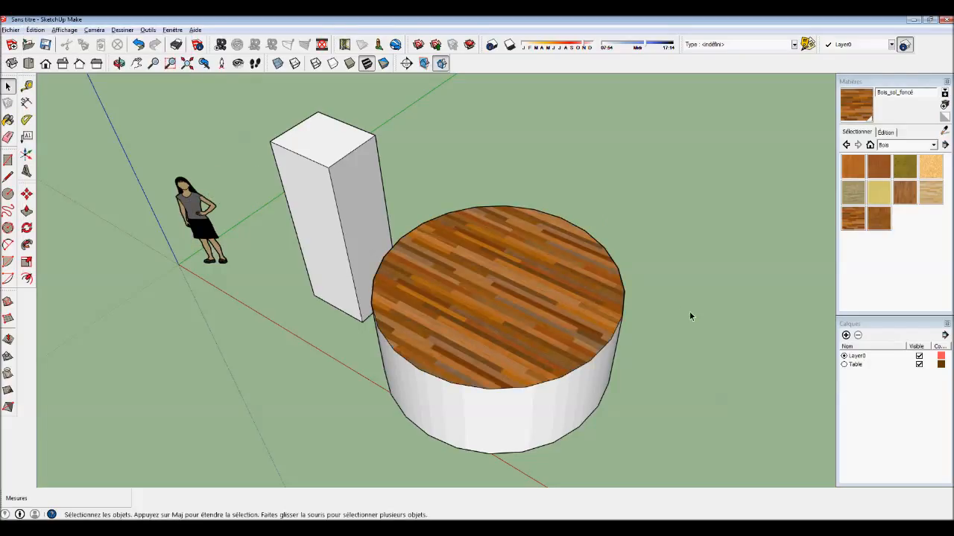
Select the bounding edges of the cylinder's wood-textured top face and clear the selection
{"action": "right_click", "coordinate": [466, 303]}
{"action": "mouse_move", "coordinate": [543, 347]}
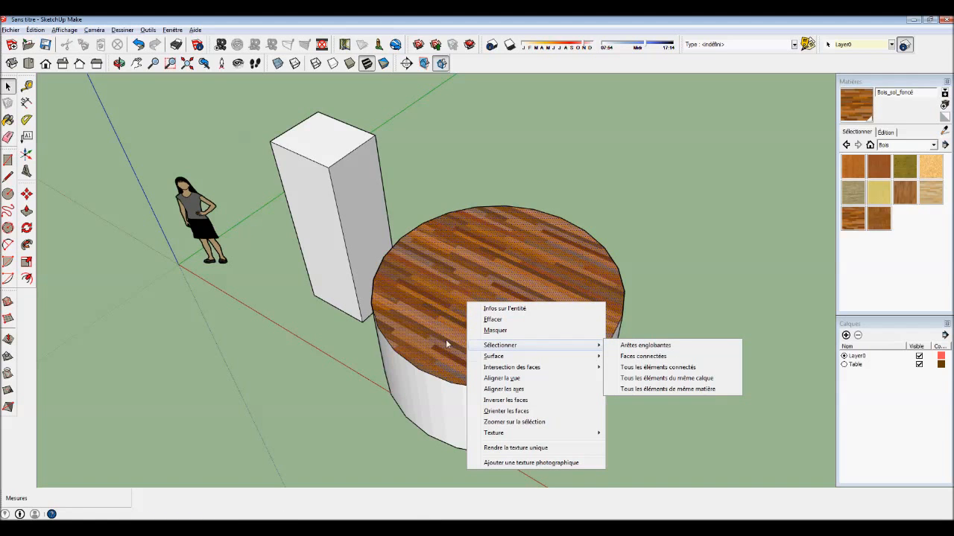
{"action": "left_click", "coordinate": [645, 345]}
{"action": "middle_click_drag", "start_coordinate": [643, 345], "coordinate": [597, 373]}
{"action": "left_click", "coordinate": [683, 190]}
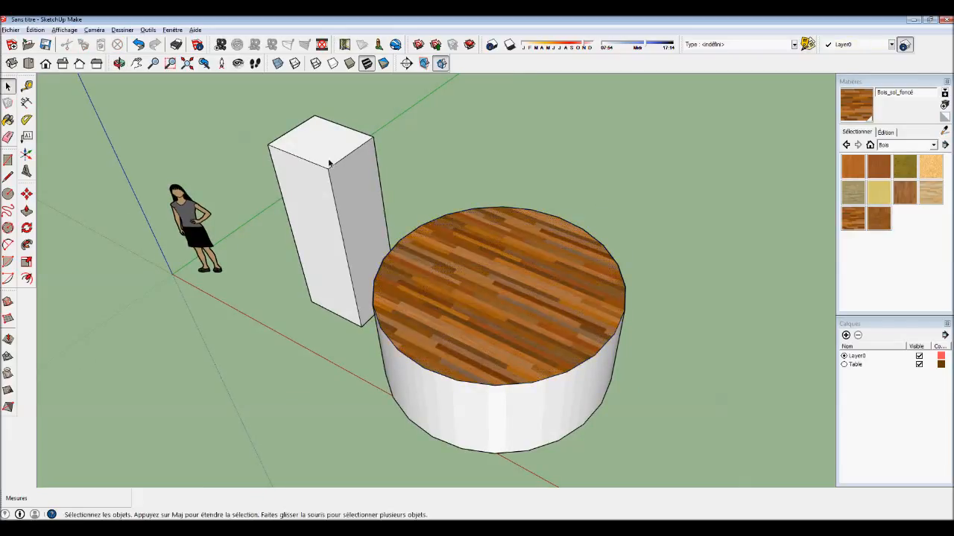
Select all faces connected to the box's top face and clear the selection
{"action": "right_click", "coordinate": [323, 141]}
{"action": "mouse_move", "coordinate": [364, 186]}
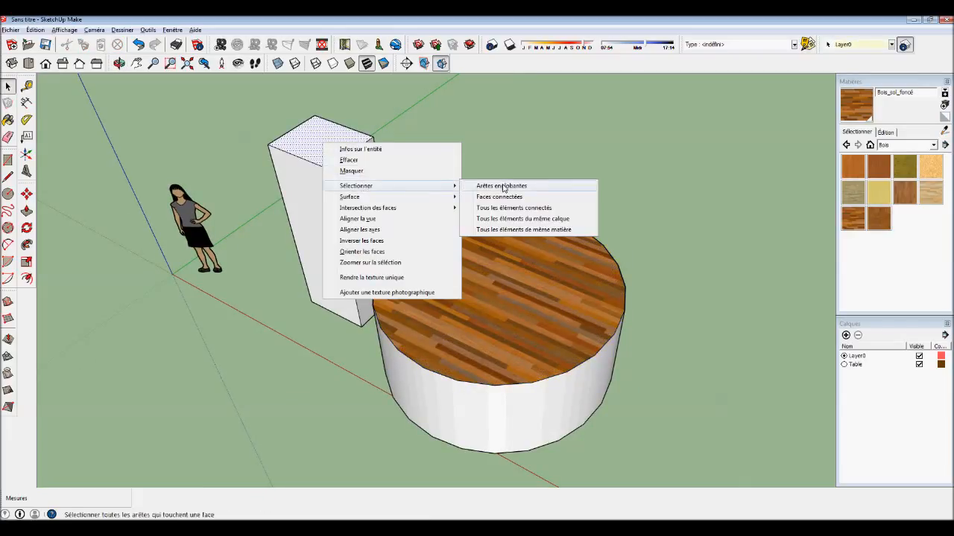
{"action": "left_click", "coordinate": [535, 155]}
{"action": "left_click", "coordinate": [535, 155]}
{"action": "right_click", "coordinate": [318, 150]}
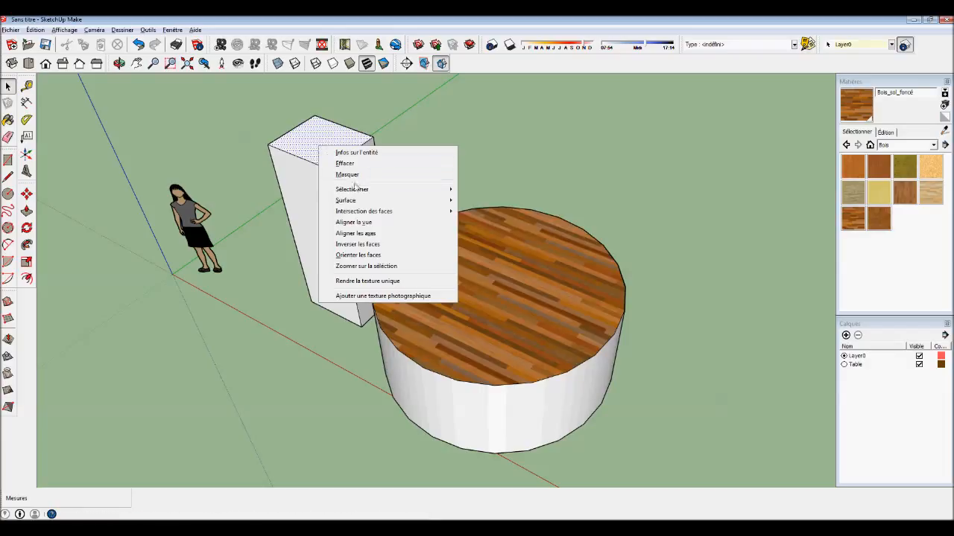
{"action": "mouse_move", "coordinate": [364, 190]}
{"action": "left_click", "coordinate": [493, 201]}
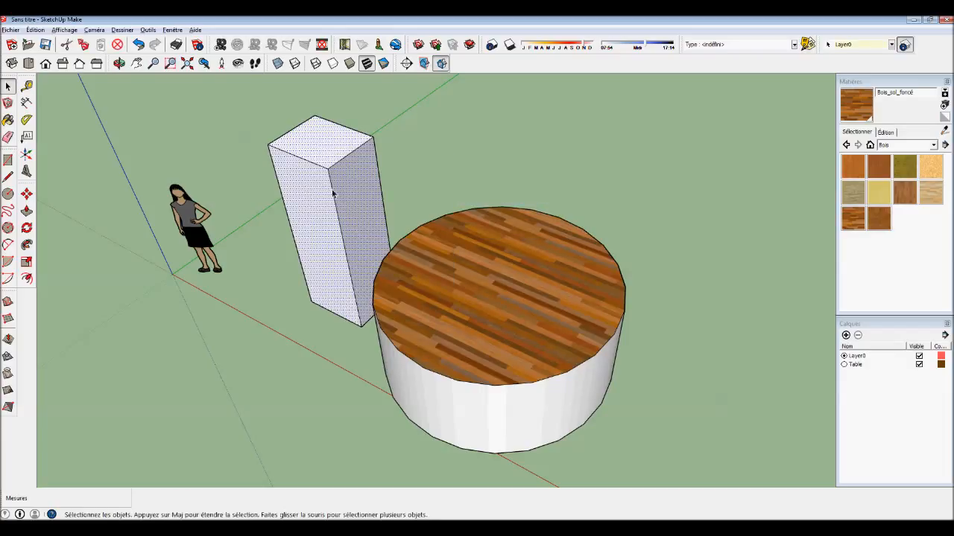
{"action": "left_click", "coordinate": [471, 170]}
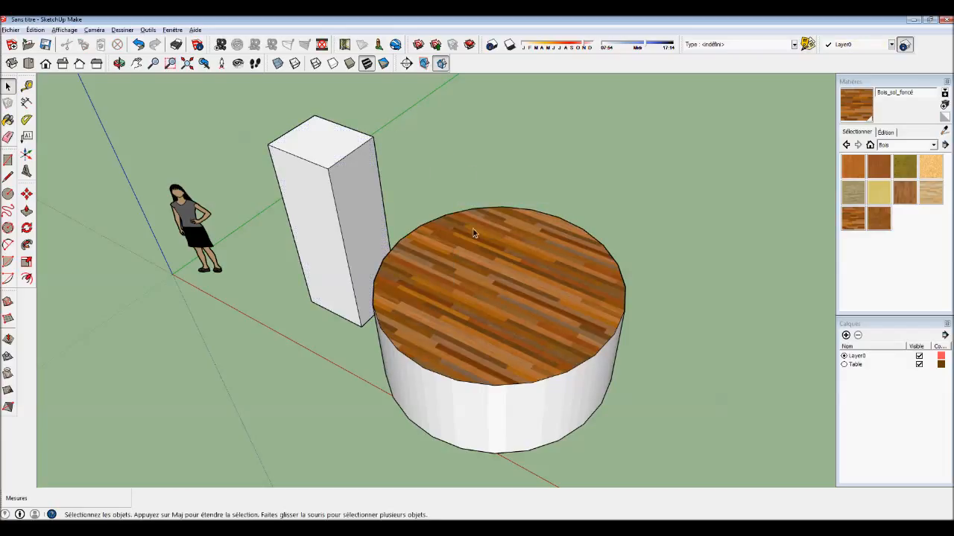
Measure the surface area of the cylinder's wood-textured top face, and compare it with the face's entity information
{"action": "right_click", "coordinate": [473, 289]}
{"action": "mouse_move", "coordinate": [567, 337]}
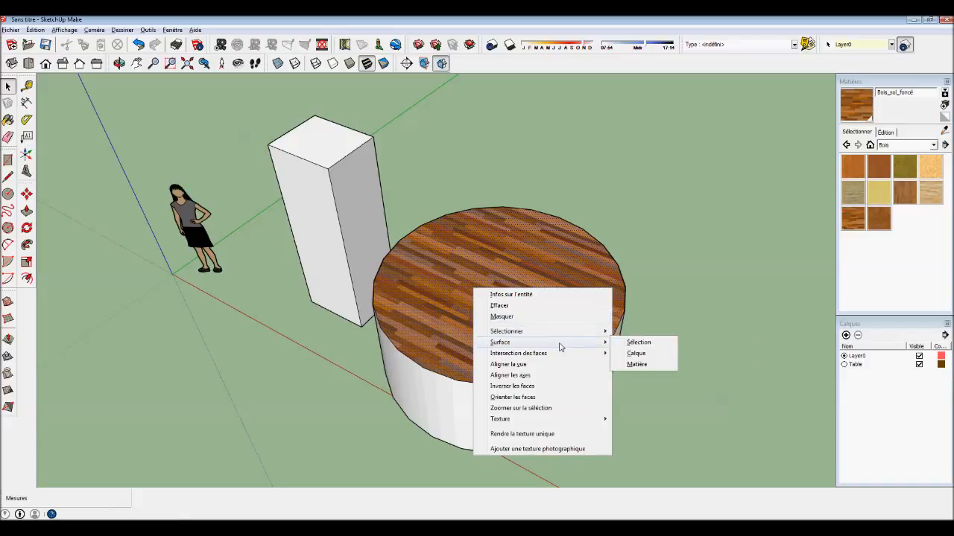
{"action": "left_click", "coordinate": [638, 342]}
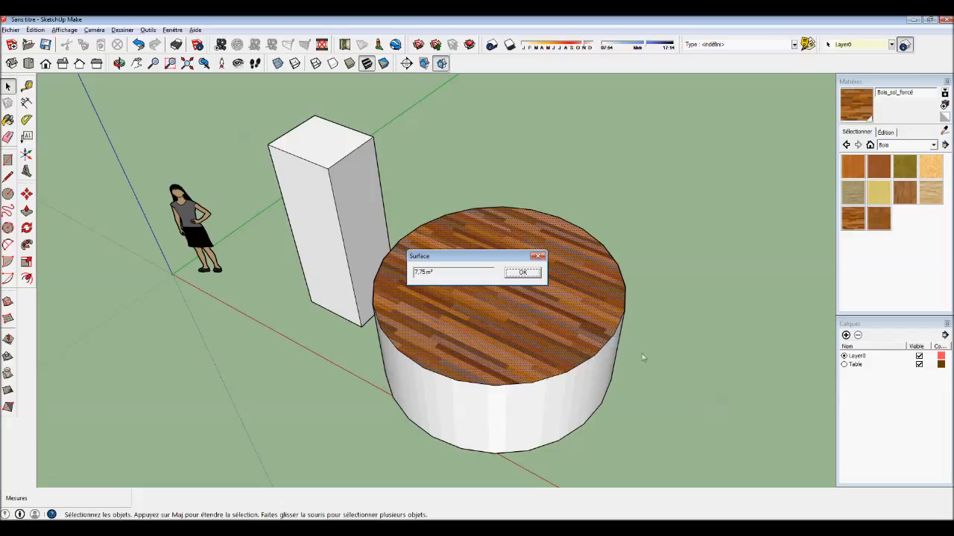
{"action": "left_click", "coordinate": [521, 273]}
{"action": "right_click", "coordinate": [490, 283]}
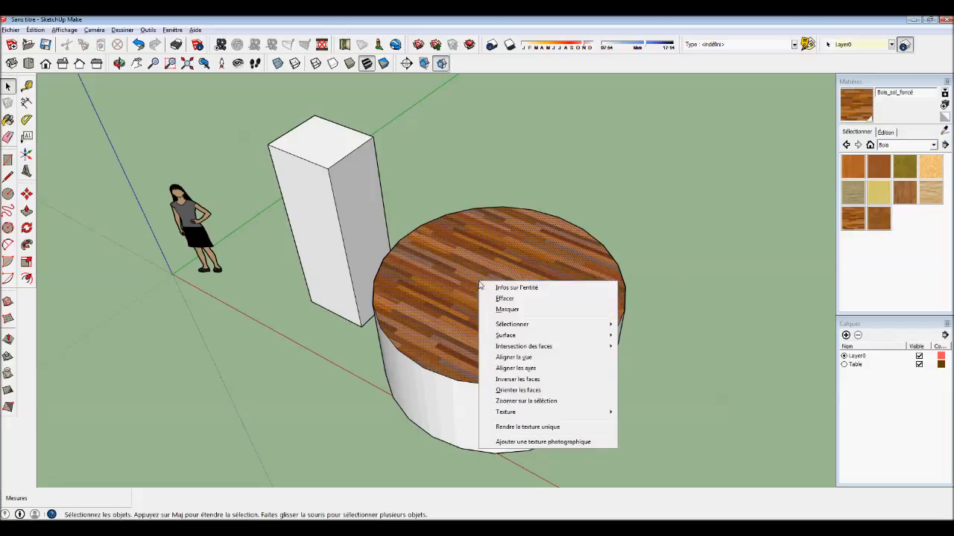
{"action": "left_click", "coordinate": [492, 287]}
{"action": "left_click", "coordinate": [292, 160]}
{"action": "left_click", "coordinate": [561, 164]}
Align the view to the cylinder's wood-textured top face
{"action": "right_click", "coordinate": [491, 266]}
{"action": "mouse_move", "coordinate": [561, 321]}
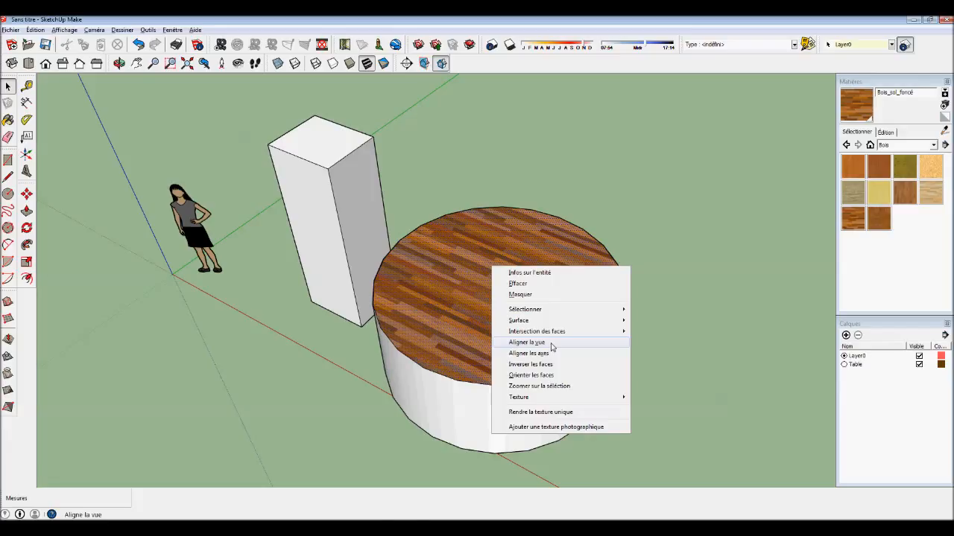
{"action": "left_click", "coordinate": [527, 342]}
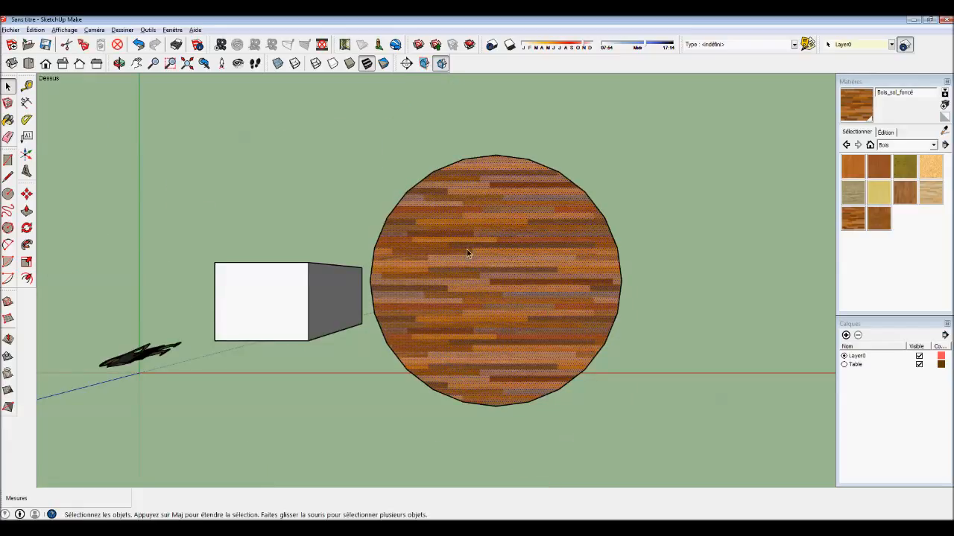
Align the drawing axes to the box's top face, and undo the alignment
{"action": "middle_click_drag", "start_coordinate": [541, 415], "coordinate": [439, 192]}
{"action": "right_click", "coordinate": [497, 248]}
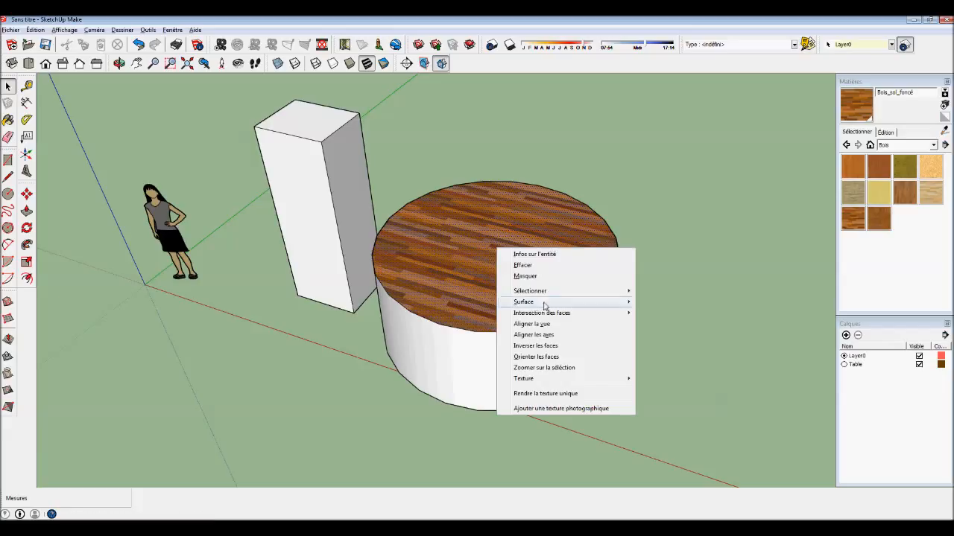
{"action": "key", "text": "Escape"}
{"action": "right_click", "coordinate": [298, 130]}
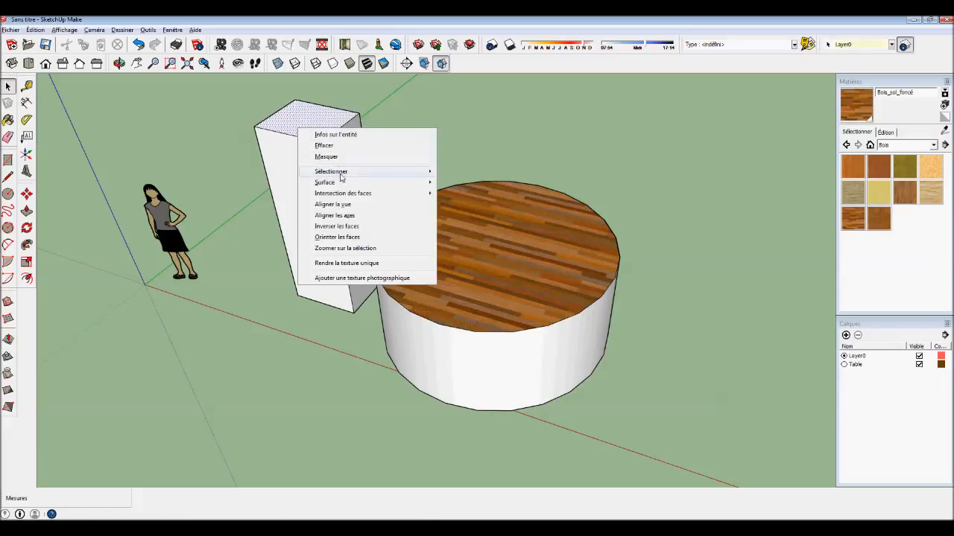
{"action": "left_click", "coordinate": [334, 215]}
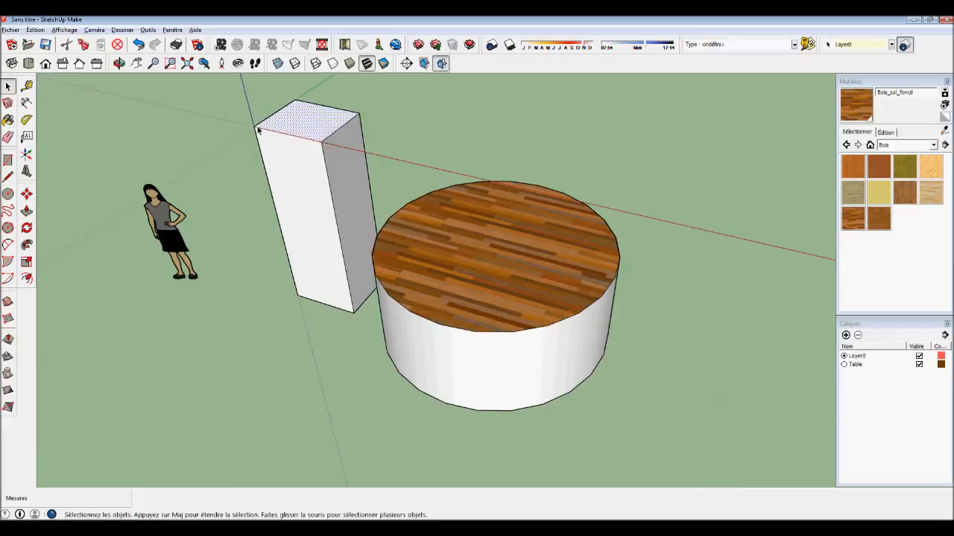
{"action": "key", "text": "ctrl+z"}
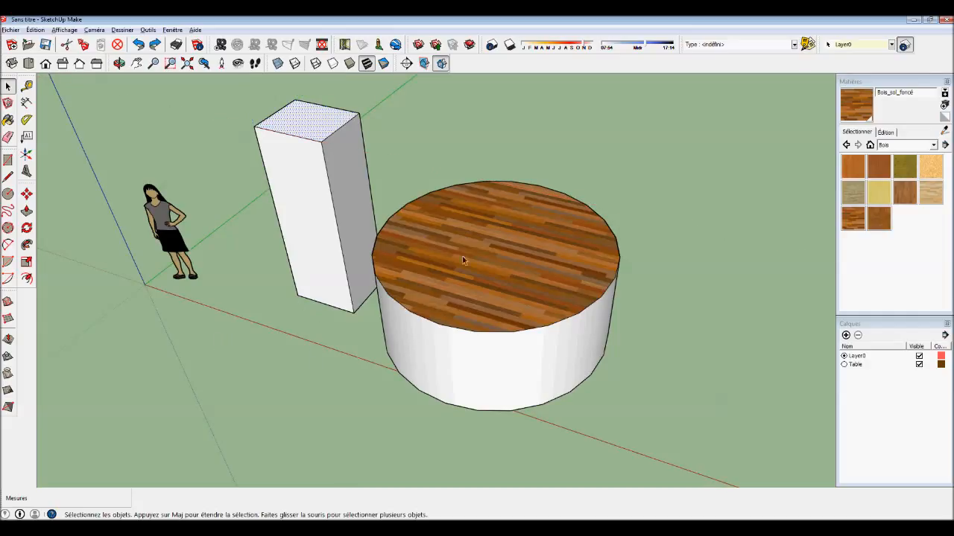
{"action": "right_click", "coordinate": [480, 253]}
{"action": "mouse_move", "coordinate": [596, 318]}
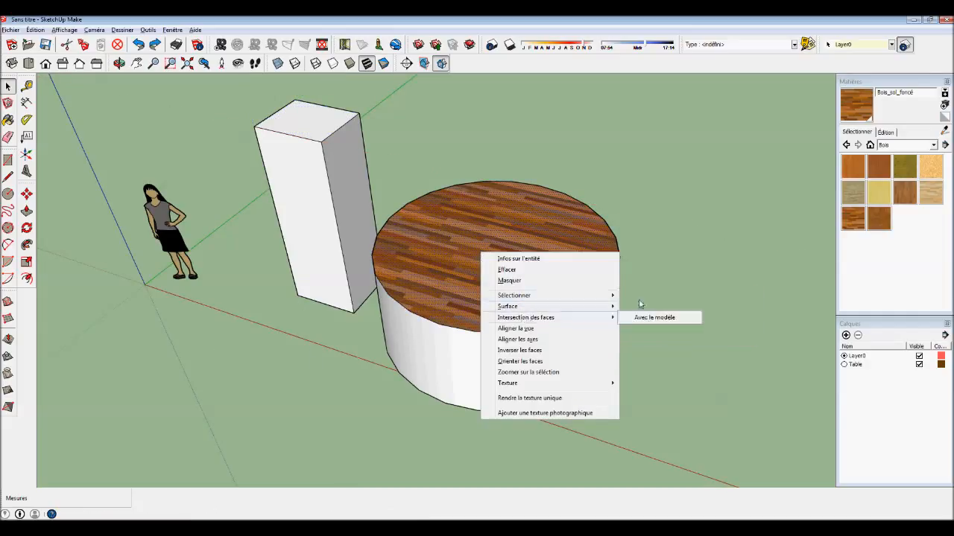
{"action": "left_click", "coordinate": [652, 256]}
Reverse the tall box's front face and clear the selection
{"action": "scroll", "coordinate": [651, 256], "scroll_direction": "down", "scroll_amount": 2}
{"action": "scroll", "coordinate": [329, 232], "scroll_direction": "up", "scroll_amount": 3}
{"action": "right_click", "coordinate": [405, 201]}
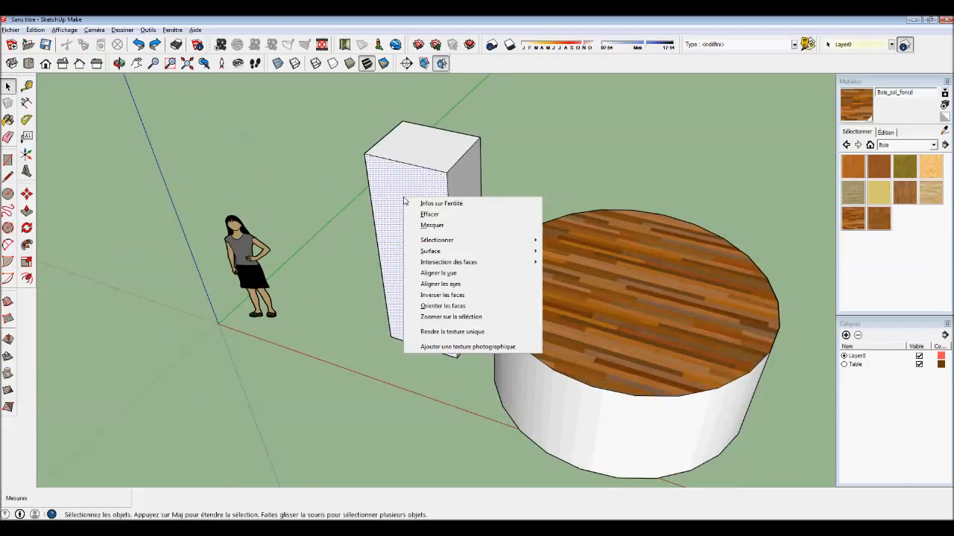
{"action": "left_click", "coordinate": [444, 296]}
{"action": "left_click", "coordinate": [535, 186]}
Reverse the box's blue-grey front face again so its white side faces outward, and clear the selection
{"action": "middle_click_drag", "start_coordinate": [535, 186], "coordinate": [504, 251]}
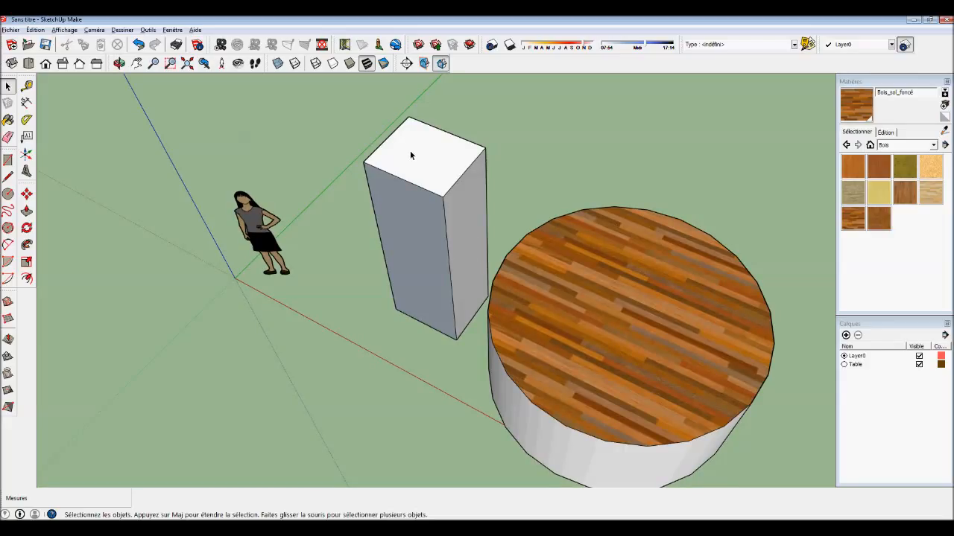
{"action": "middle_click_drag", "start_coordinate": [318, 258], "coordinate": [366, 206]}
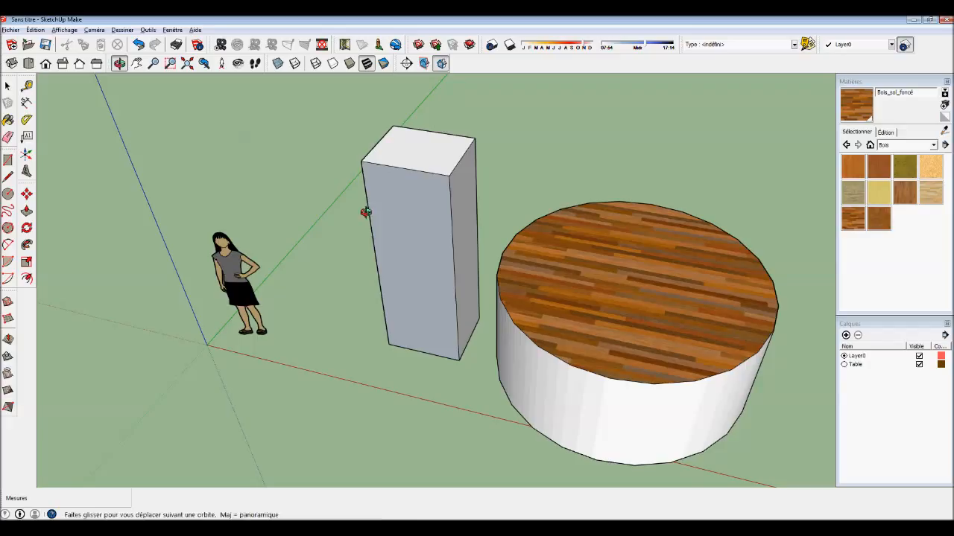
{"action": "middle_click_drag", "start_coordinate": [533, 188], "coordinate": [511, 204]}
{"action": "right_click", "coordinate": [418, 231]}
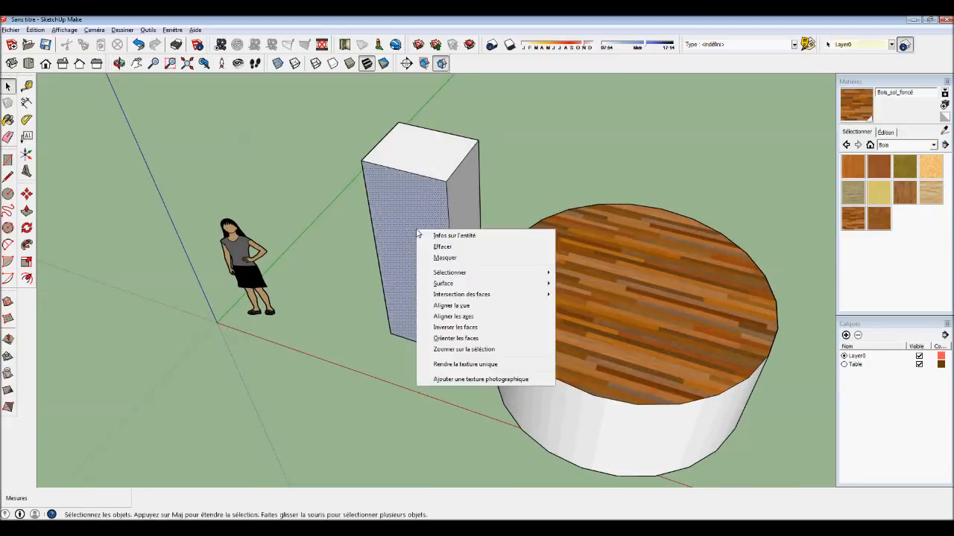
{"action": "left_click", "coordinate": [456, 327]}
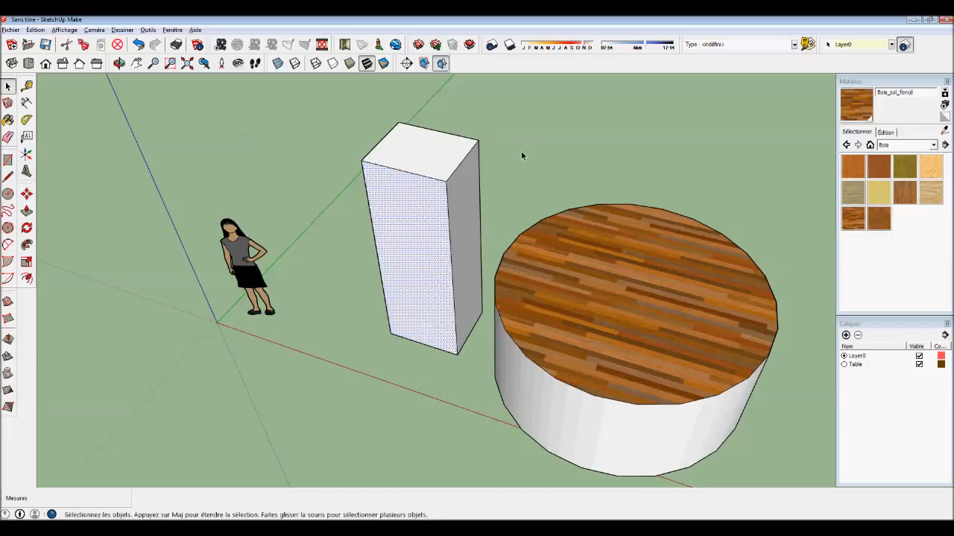
{"action": "left_click", "coordinate": [522, 154]}
{"action": "right_click", "coordinate": [435, 202]}
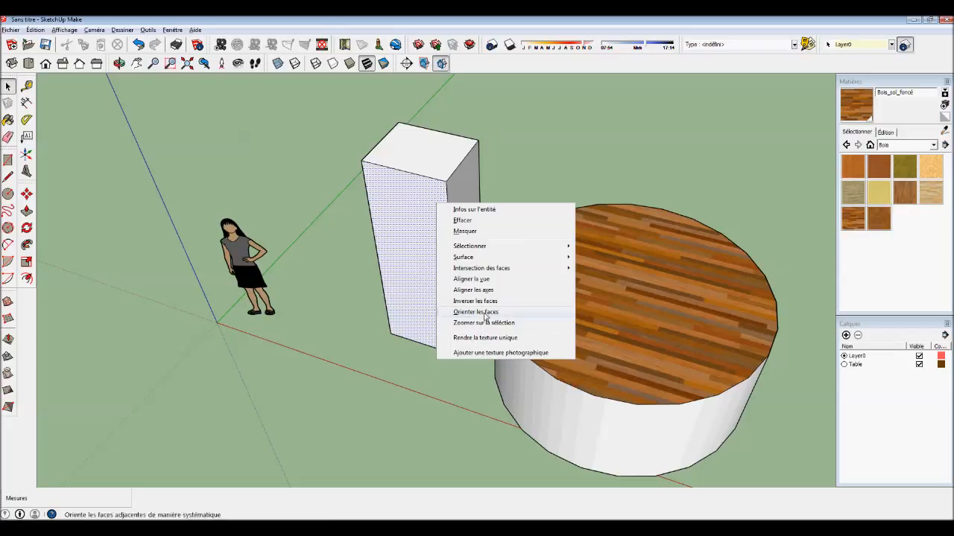
{"action": "left_click", "coordinate": [579, 179]}
{"action": "scroll", "coordinate": [700, 312], "scroll_direction": "down", "scroll_amount": 3}
{"action": "scroll", "coordinate": [696, 377], "scroll_direction": "up", "scroll_amount": 3}
{"action": "right_click", "coordinate": [612, 270]}
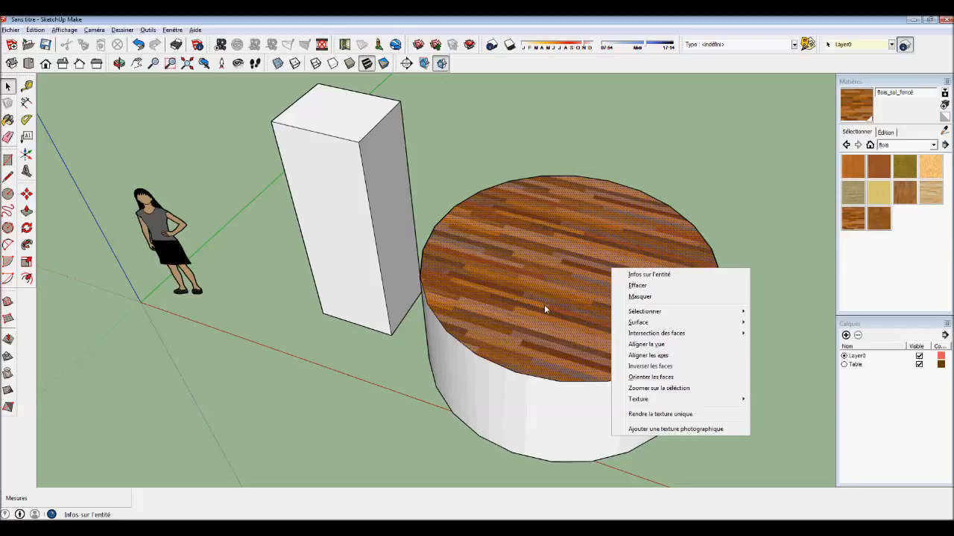
{"action": "left_click", "coordinate": [739, 176]}
{"action": "left_click", "coordinate": [890, 134]}
{"action": "left_click", "coordinate": [856, 132]}
Try shifting the wood texture's position on the cylinder's top face, and leave texture positioning
{"action": "right_click", "coordinate": [523, 292]}
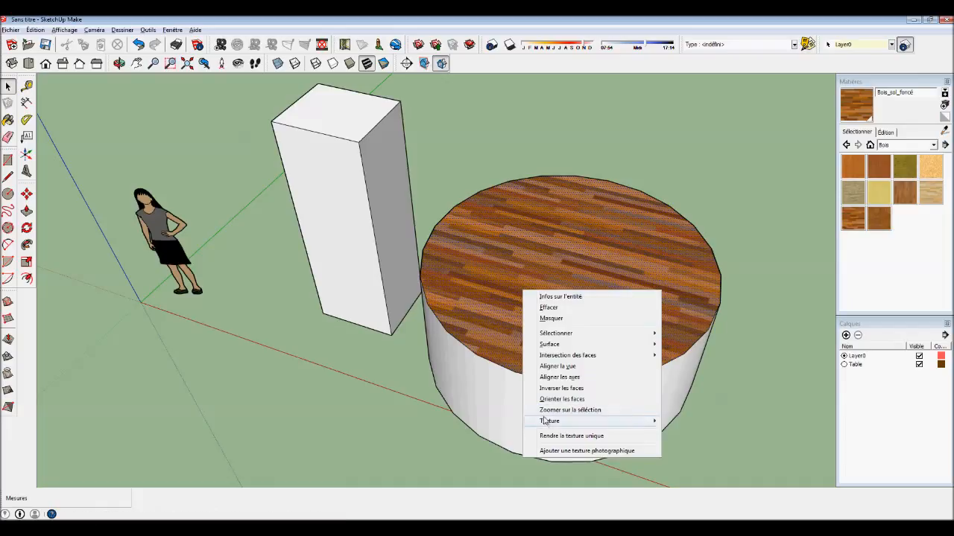
{"action": "mouse_move", "coordinate": [544, 422]}
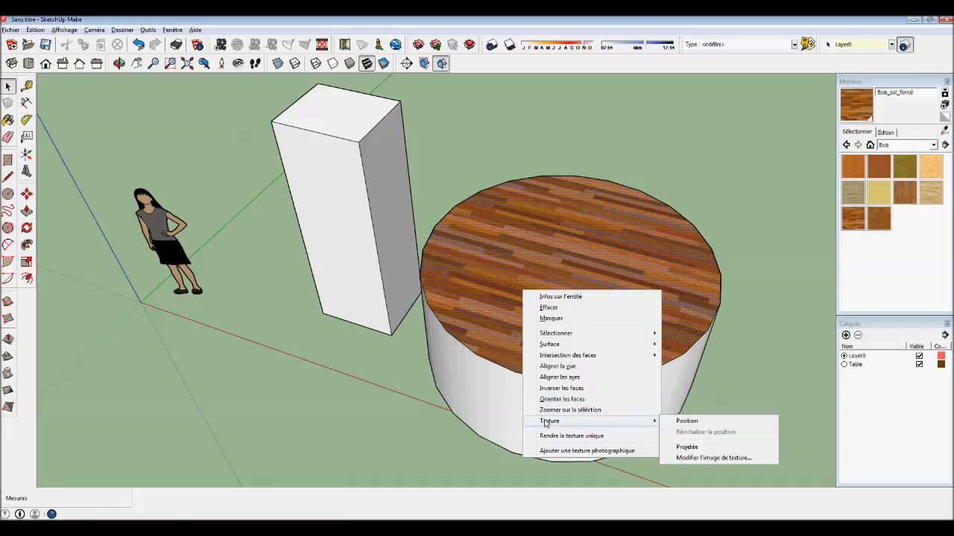
{"action": "left_click", "coordinate": [695, 425]}
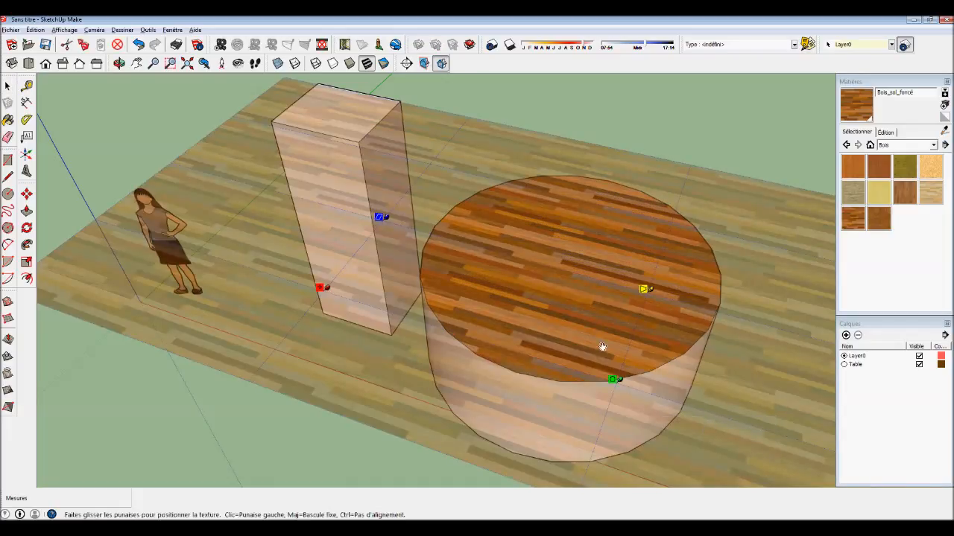
{"action": "left_click_drag", "start_coordinate": [484, 321], "coordinate": [550, 304]}
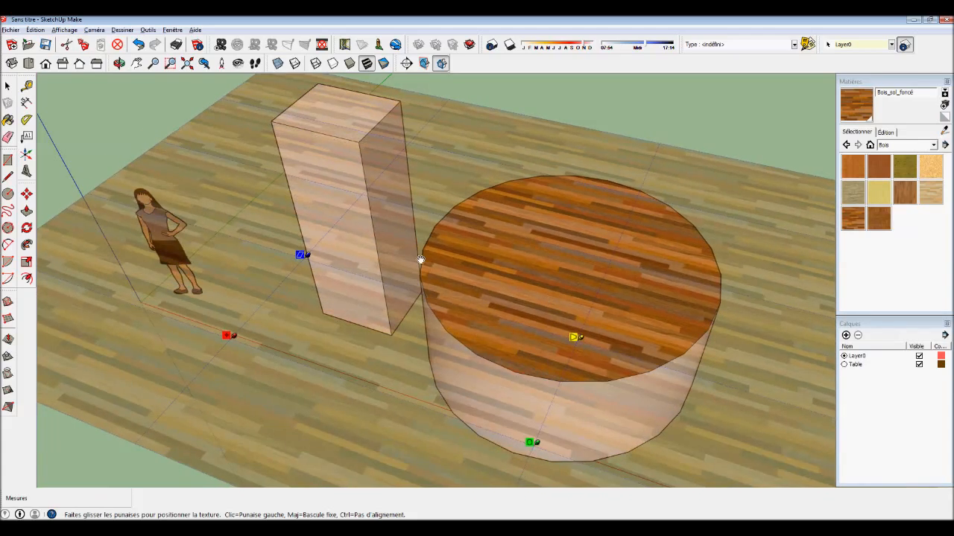
{"action": "left_click_drag", "start_coordinate": [577, 282], "coordinate": [619, 243]}
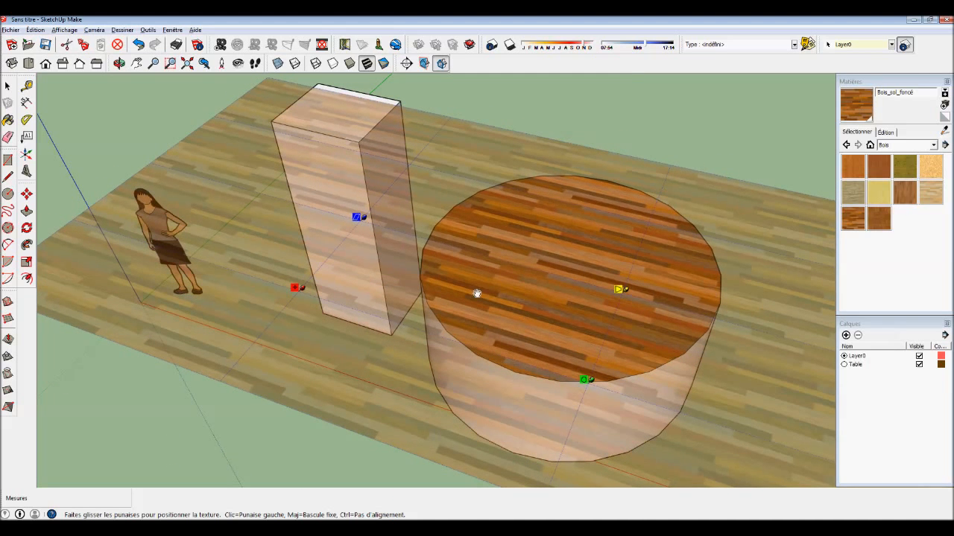
{"action": "key", "text": "Return"}
{"action": "right_click", "coordinate": [514, 296]}
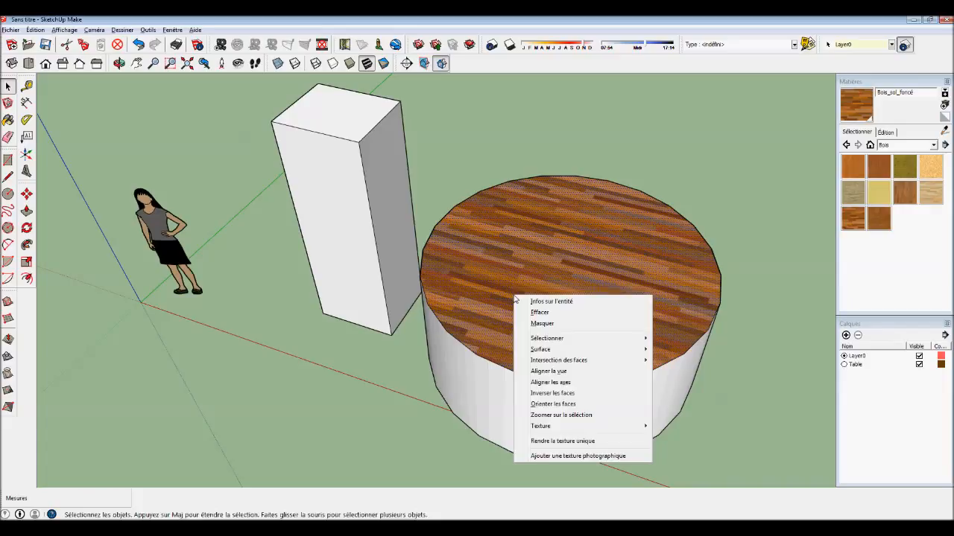
{"action": "mouse_move", "coordinate": [585, 432]}
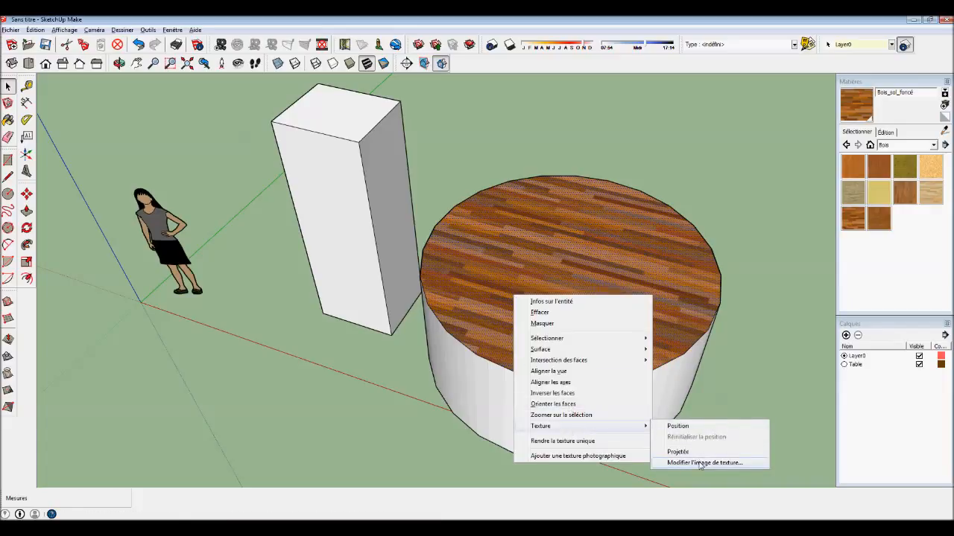
{"action": "left_click", "coordinate": [746, 366]}
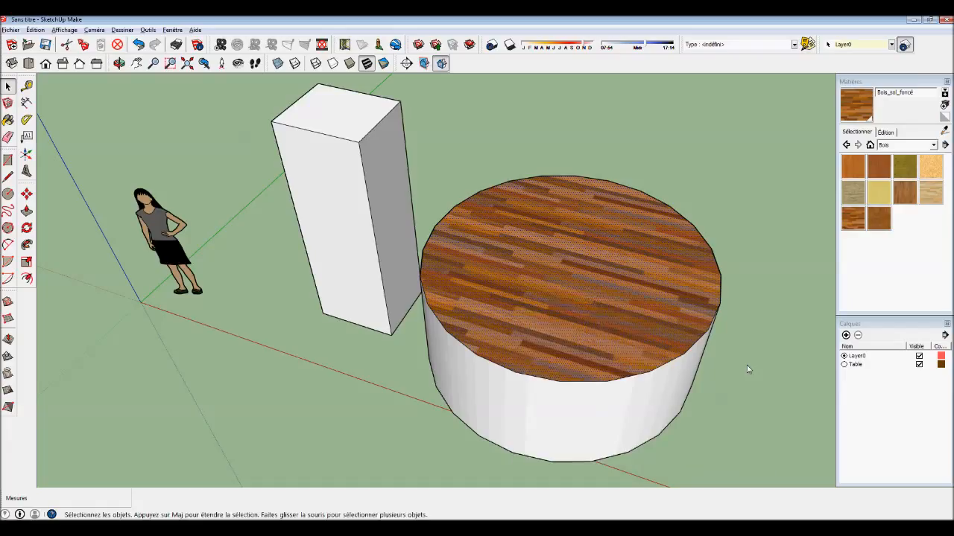
{"action": "right_click", "coordinate": [601, 279]}
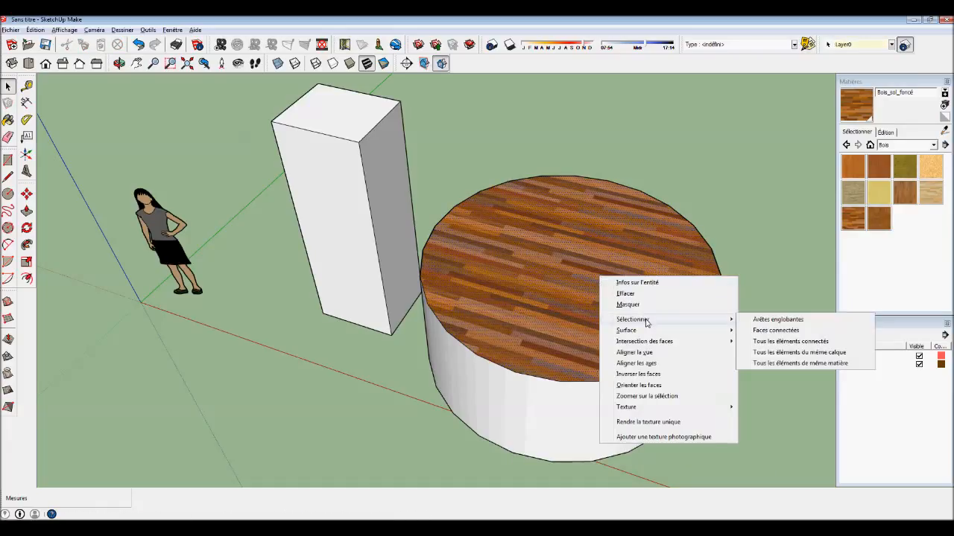
{"action": "left_click", "coordinate": [728, 212]}
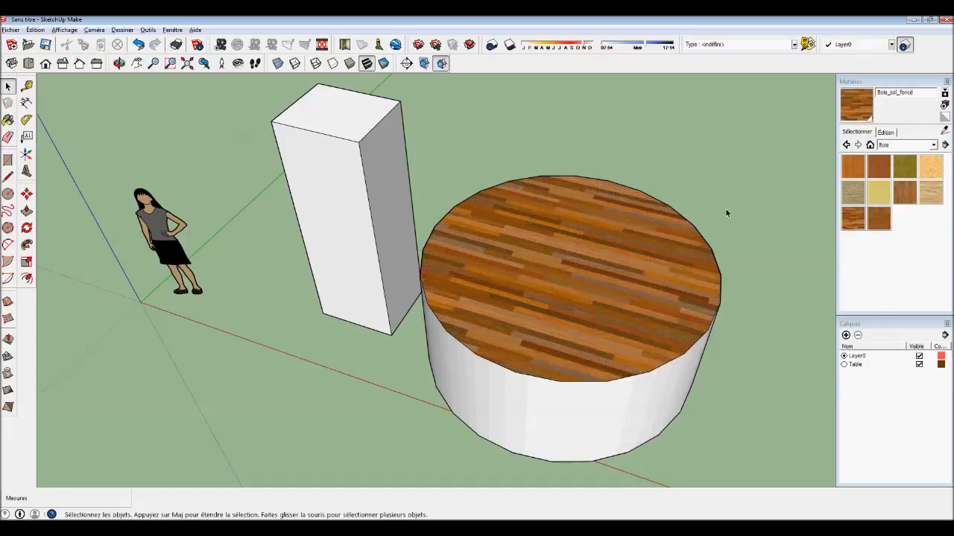